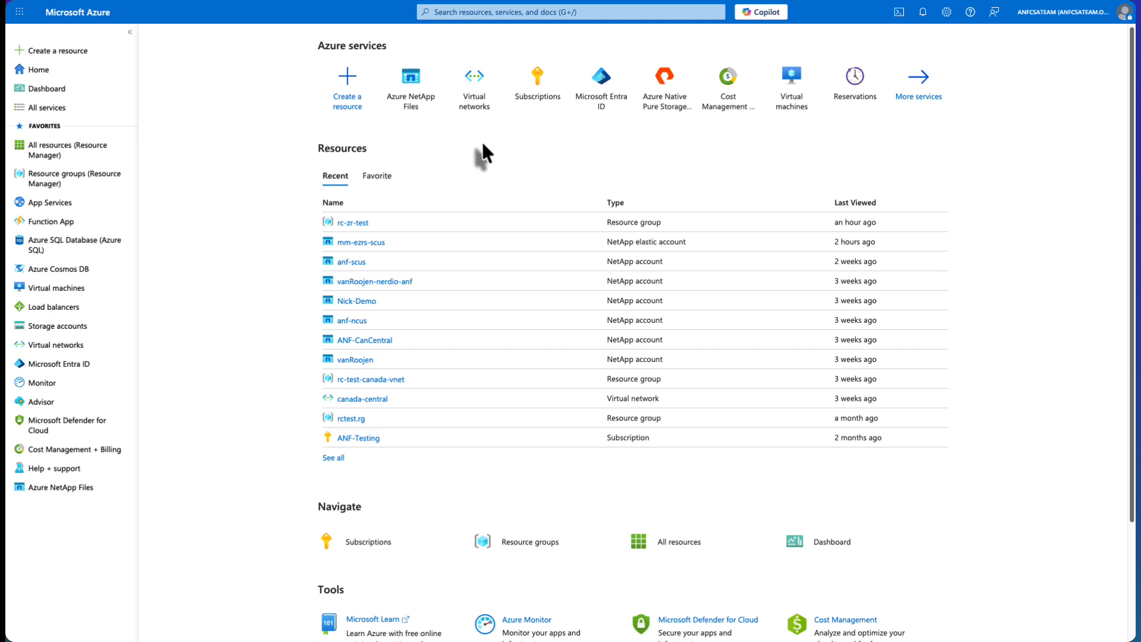
Start a new Azure NetApp Files account and name it ANF-Elastic-Test-WE
left_click(409, 81)
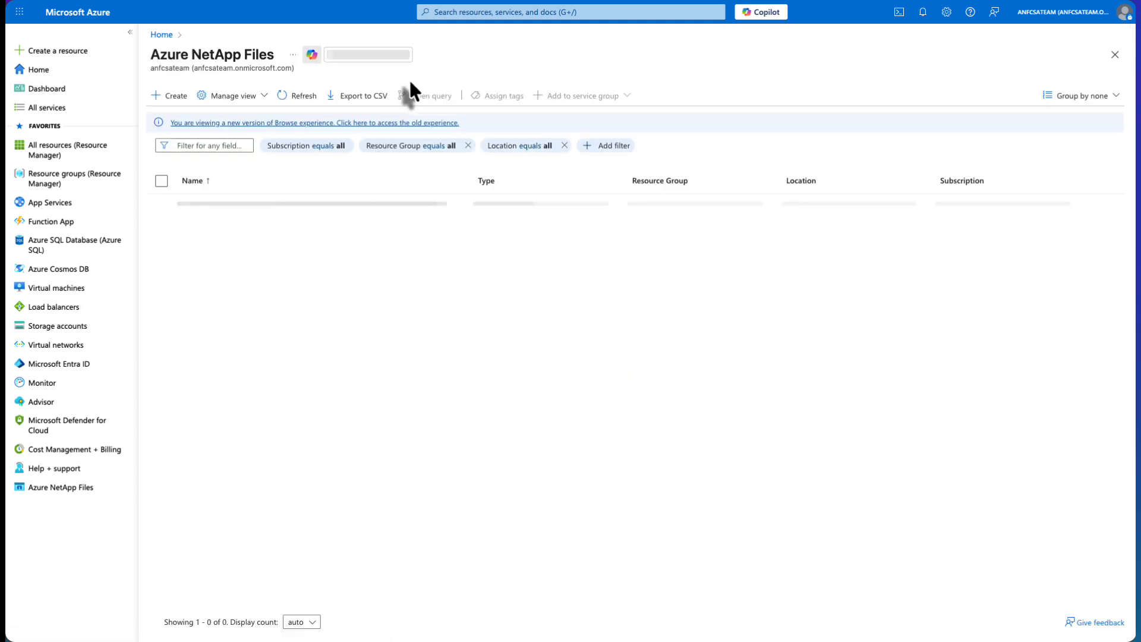
left_click(177, 100)
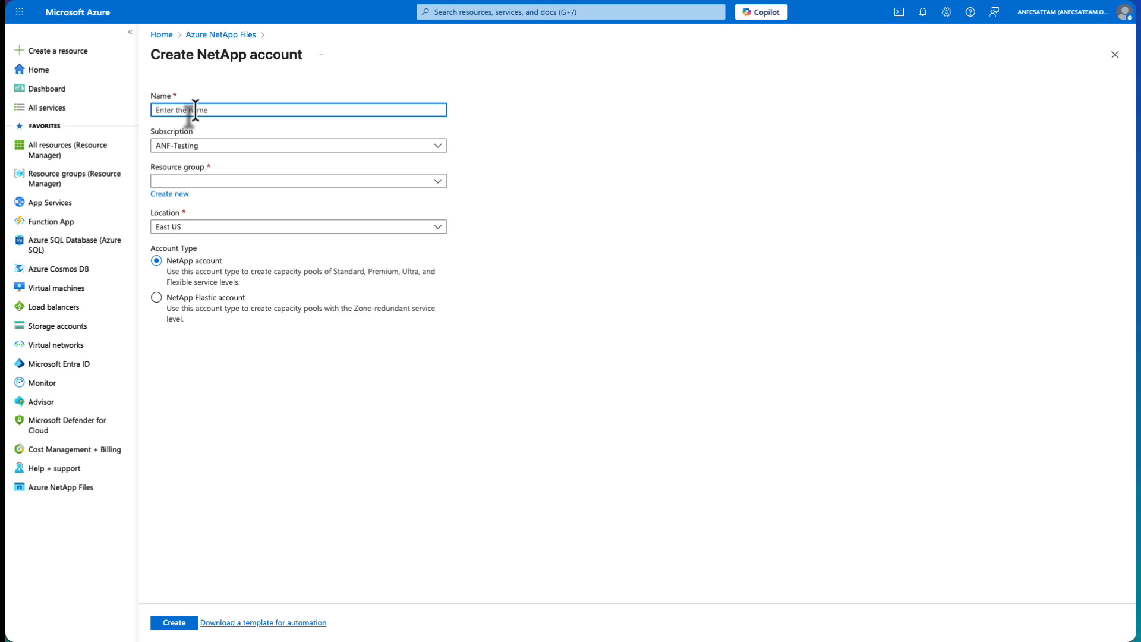
type("ANF-E")
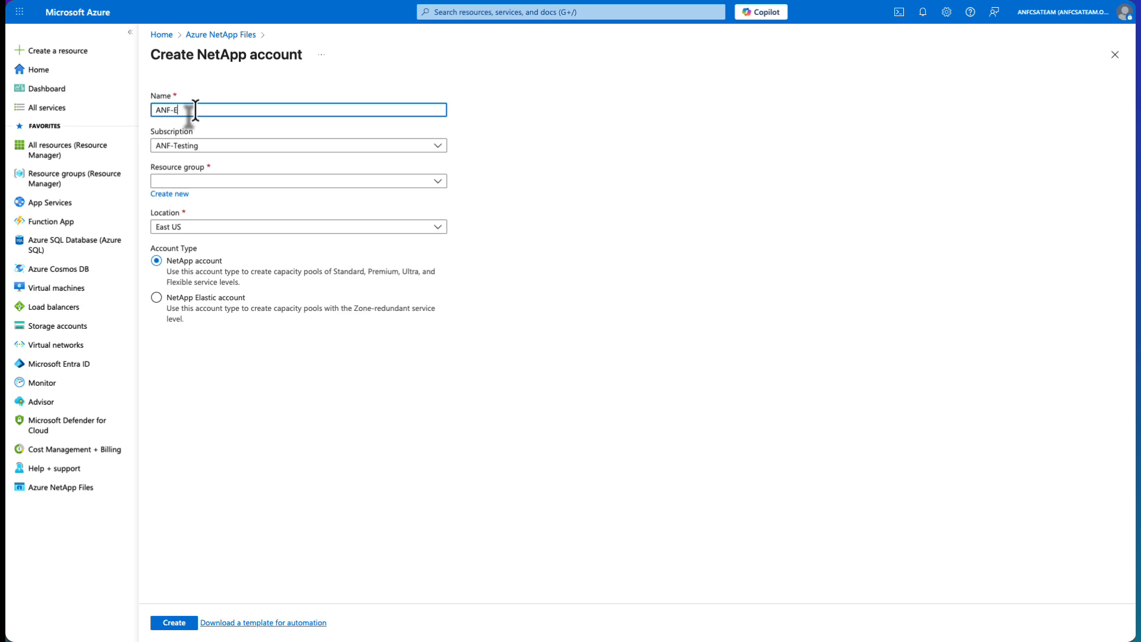
type("lastic-Test-E")
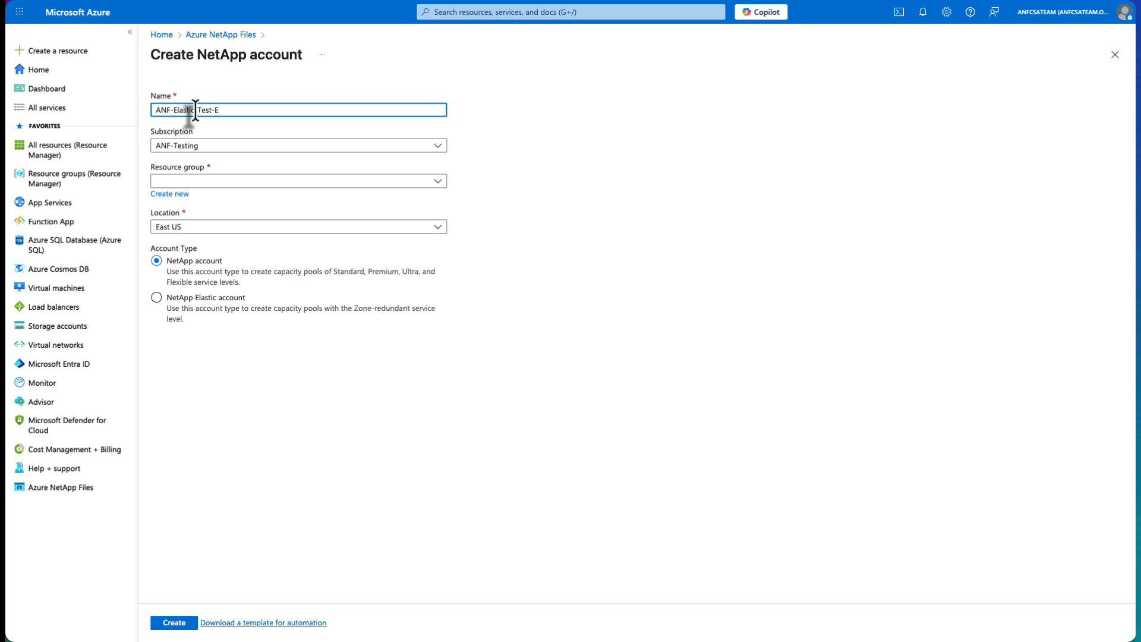
key("BackSpace")
type("WE")
Assign resource group rc-zr-test and location West Europe, choose the NetApp Elastic account type, and create the account
left_click(232, 183)
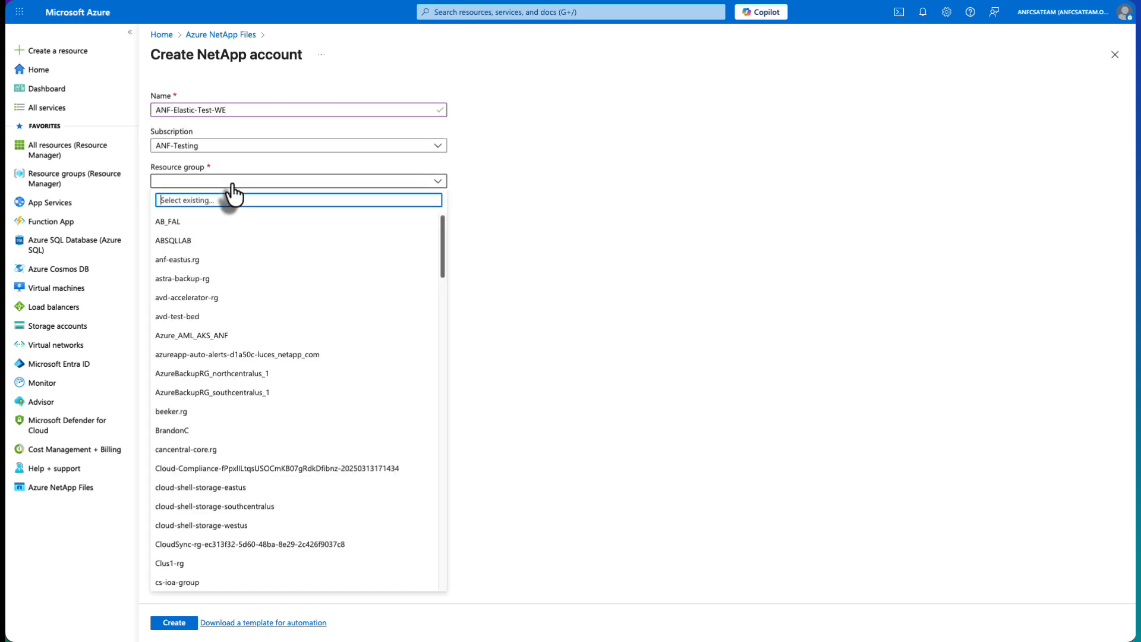
type("rc")
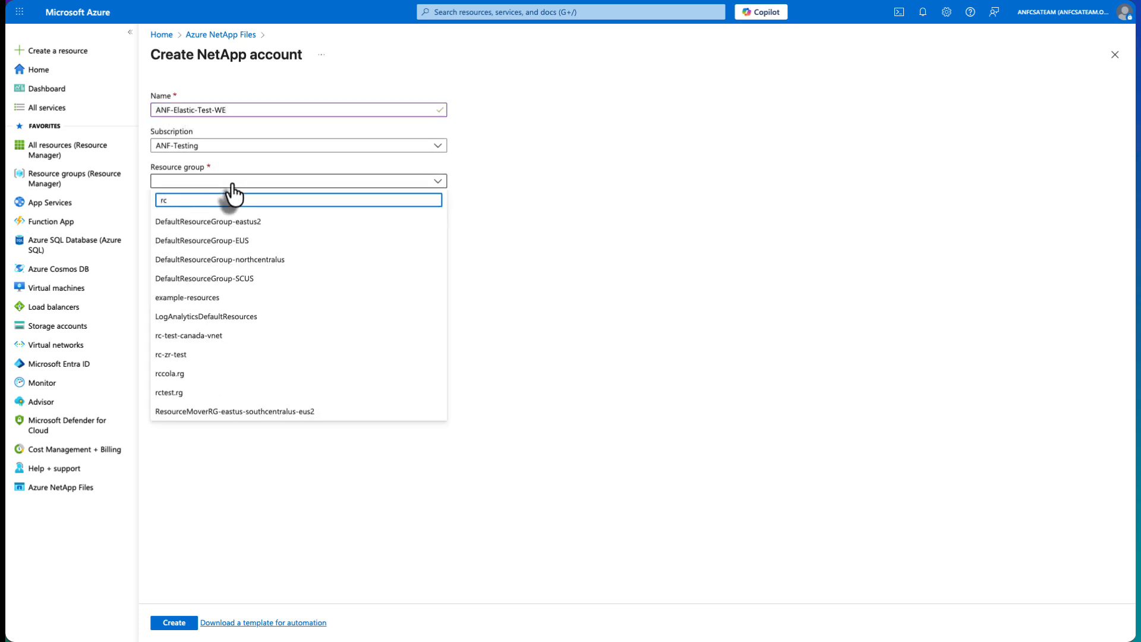
left_click(189, 355)
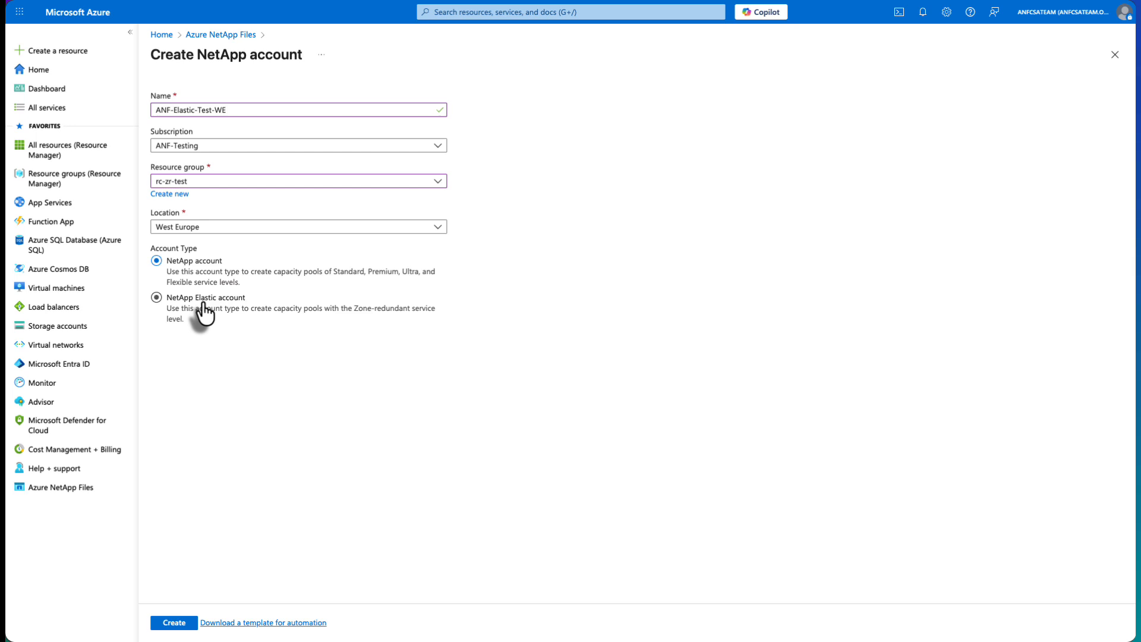
left_click(203, 304)
left_click(170, 623)
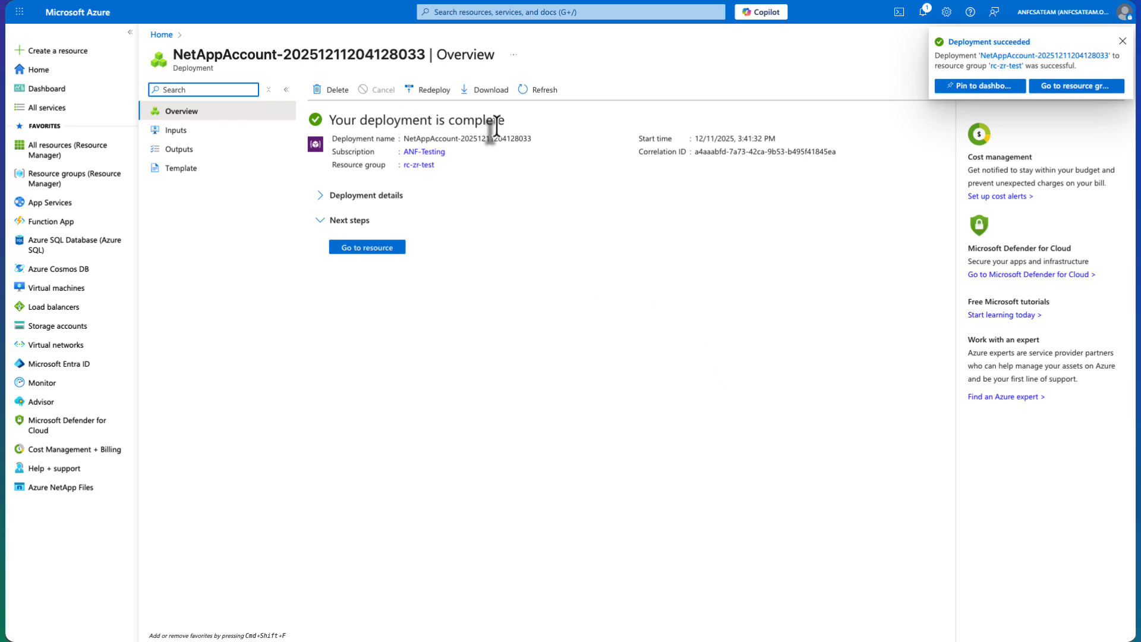
Begin a new capacity pool in the deployed ANF-Elastic-Test-WE account and name it ANF-Elastic-WE
left_click(381, 250)
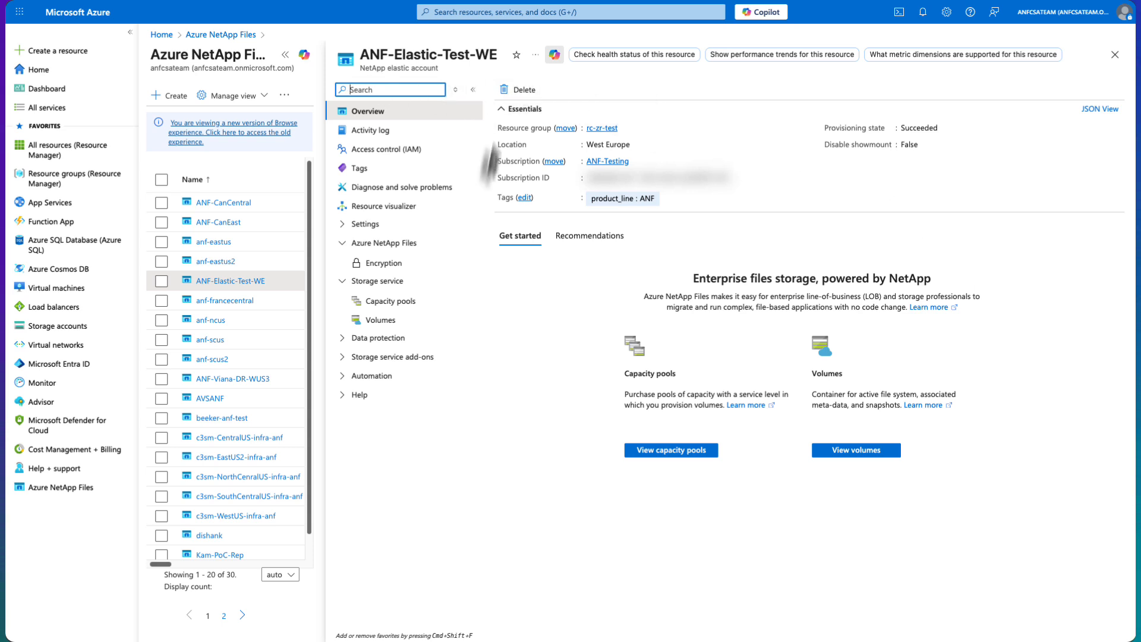
left_click(412, 306)
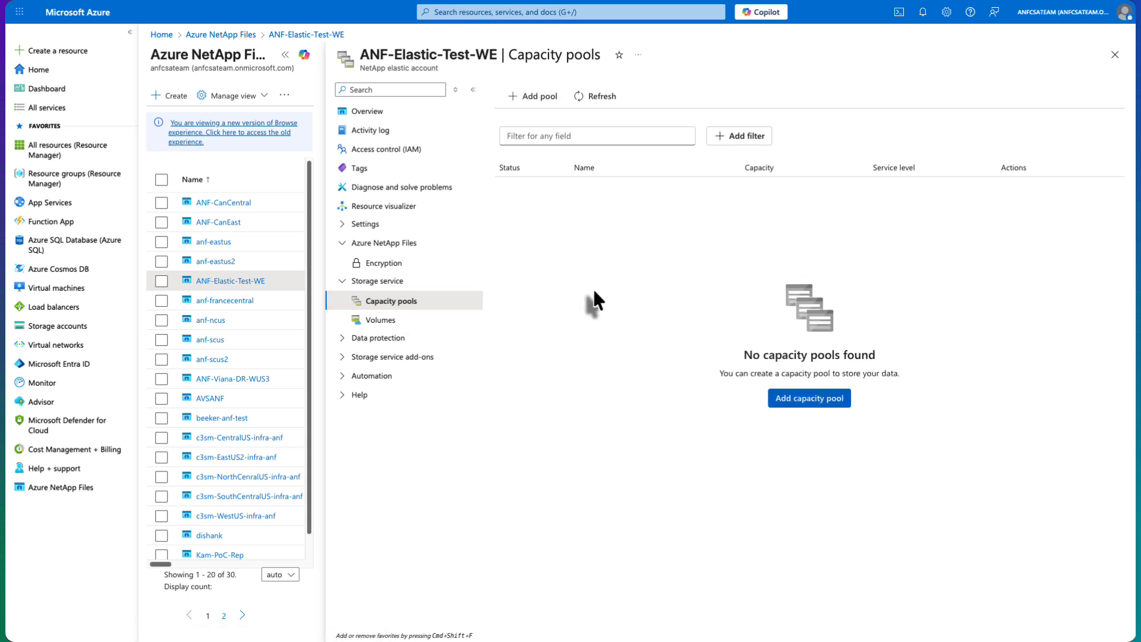
left_click(536, 97)
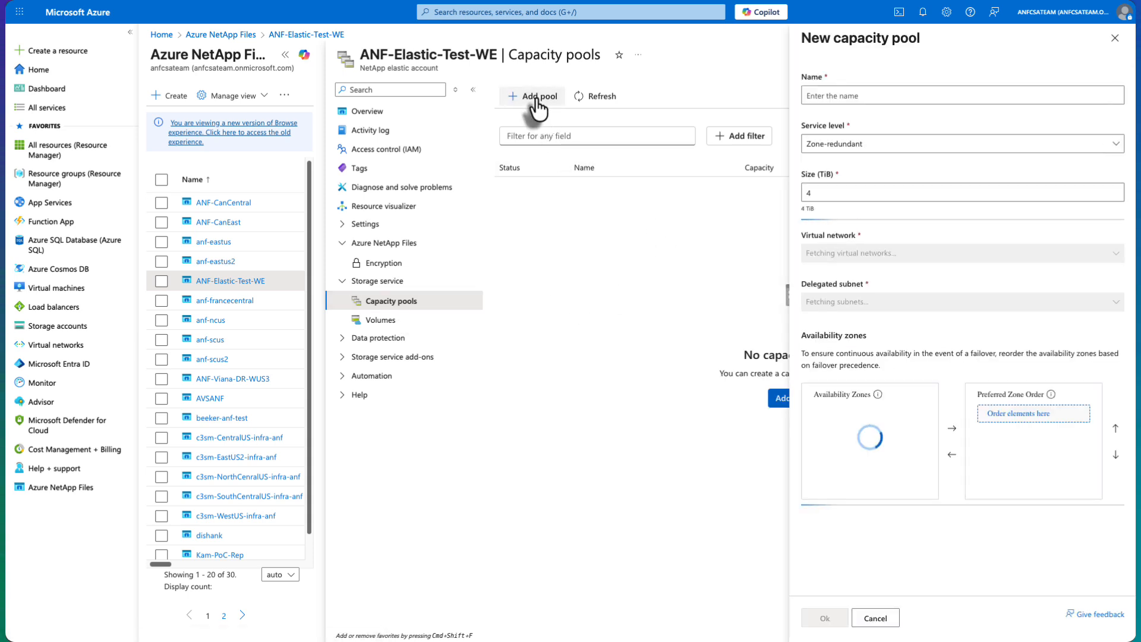
left_click(867, 93)
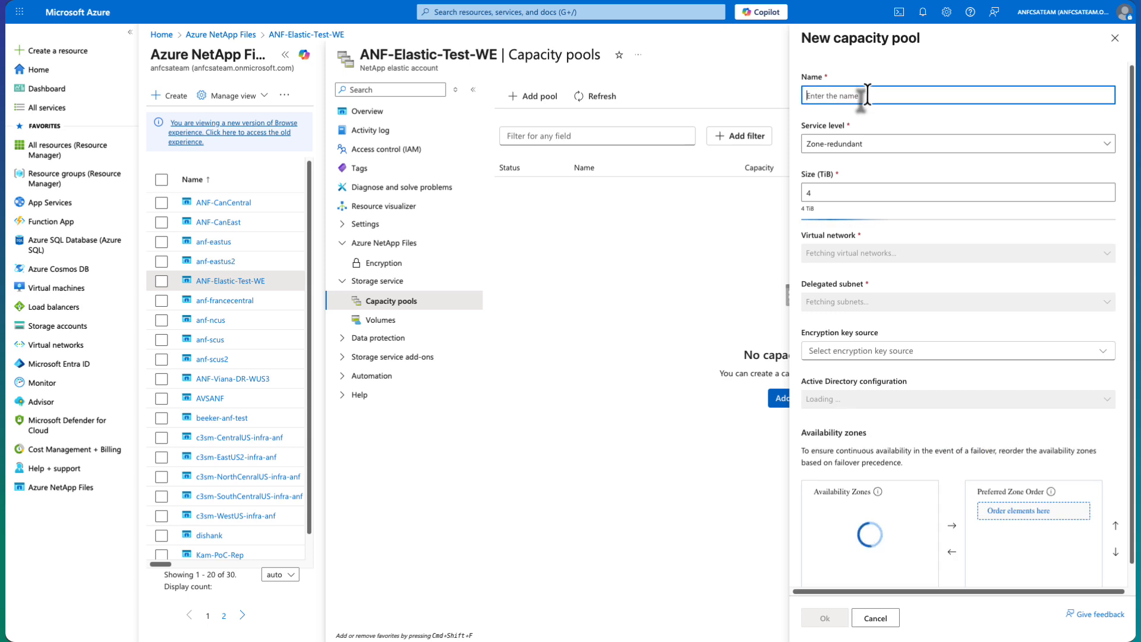
type("ANF-")
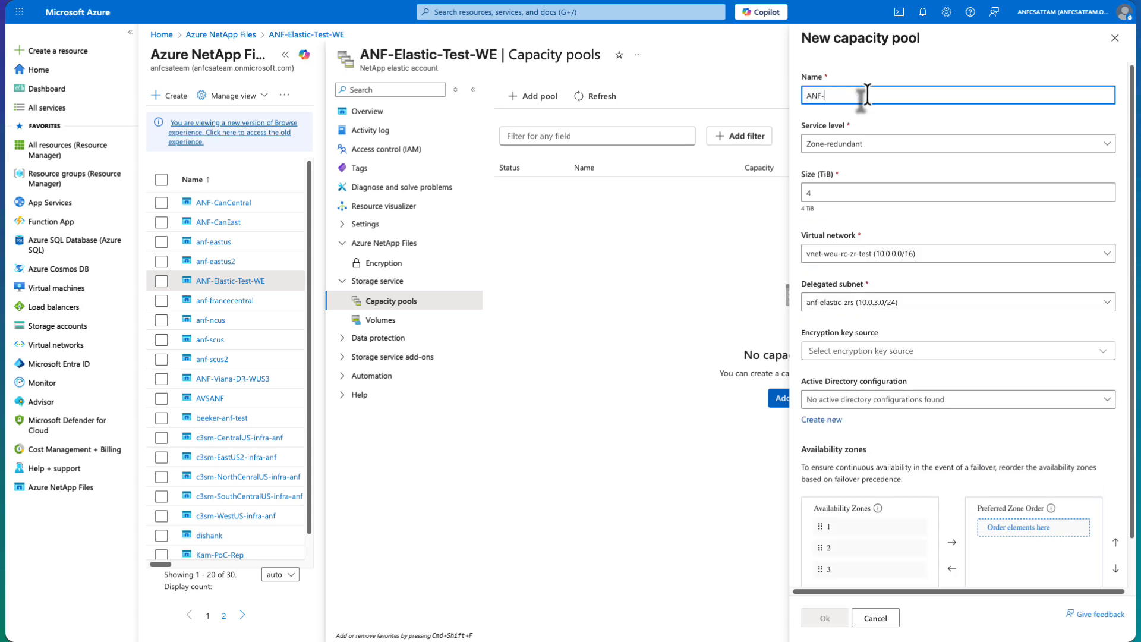
type("Elastic-WE")
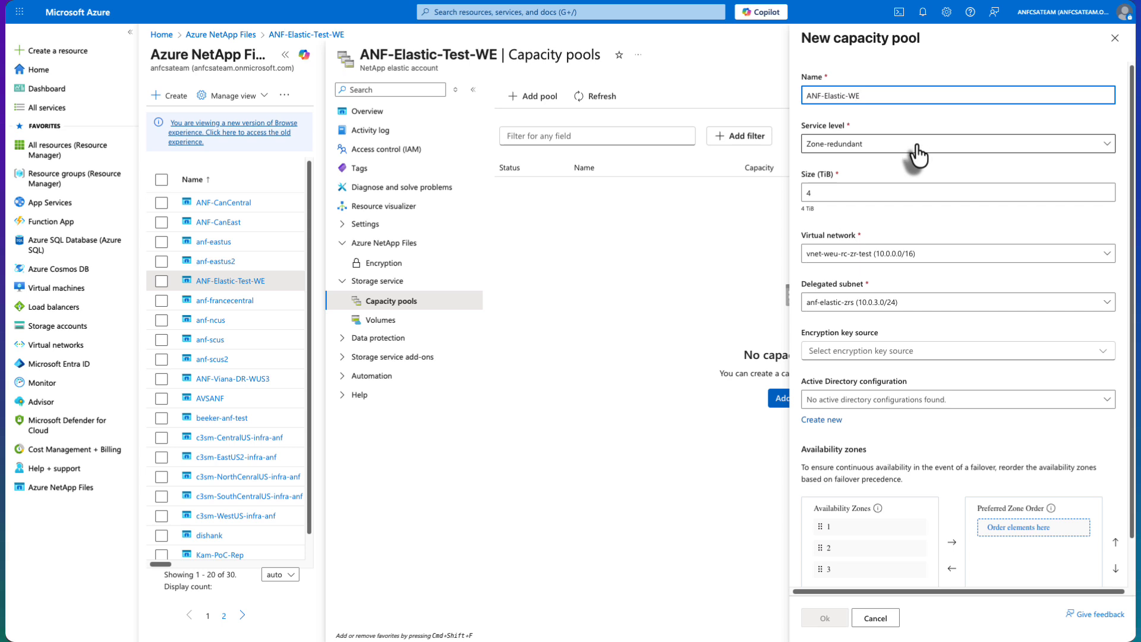
Set the capacity pool's size to 1 TiB and select the virtual network vnet-weu-rc-zr-test (10.0.0.0/16)
double_click(809, 192)
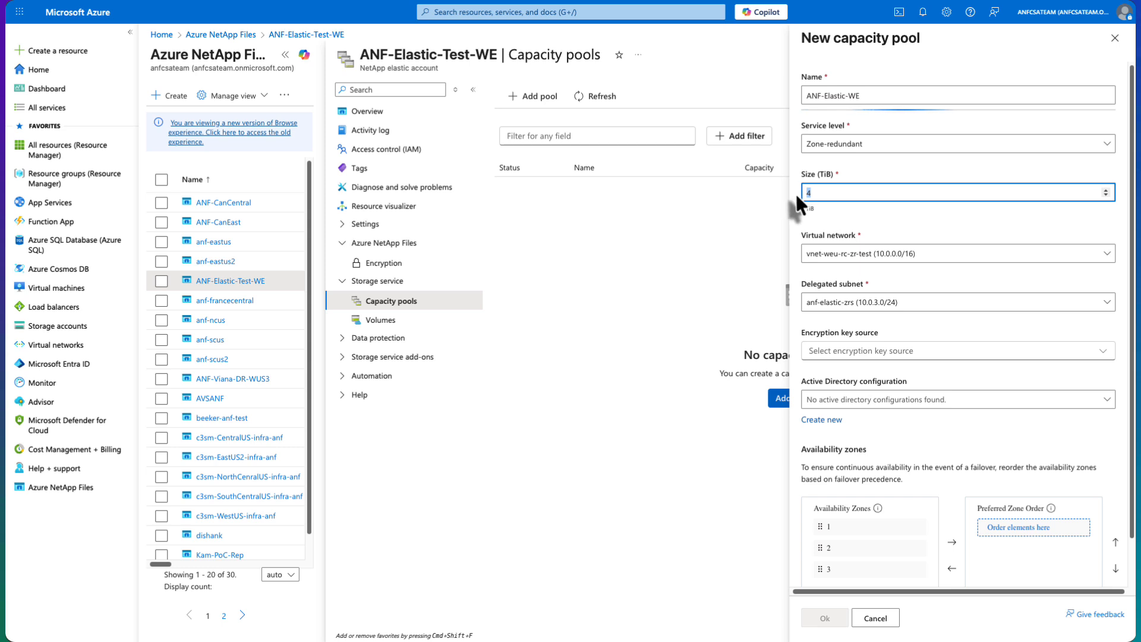
type("1")
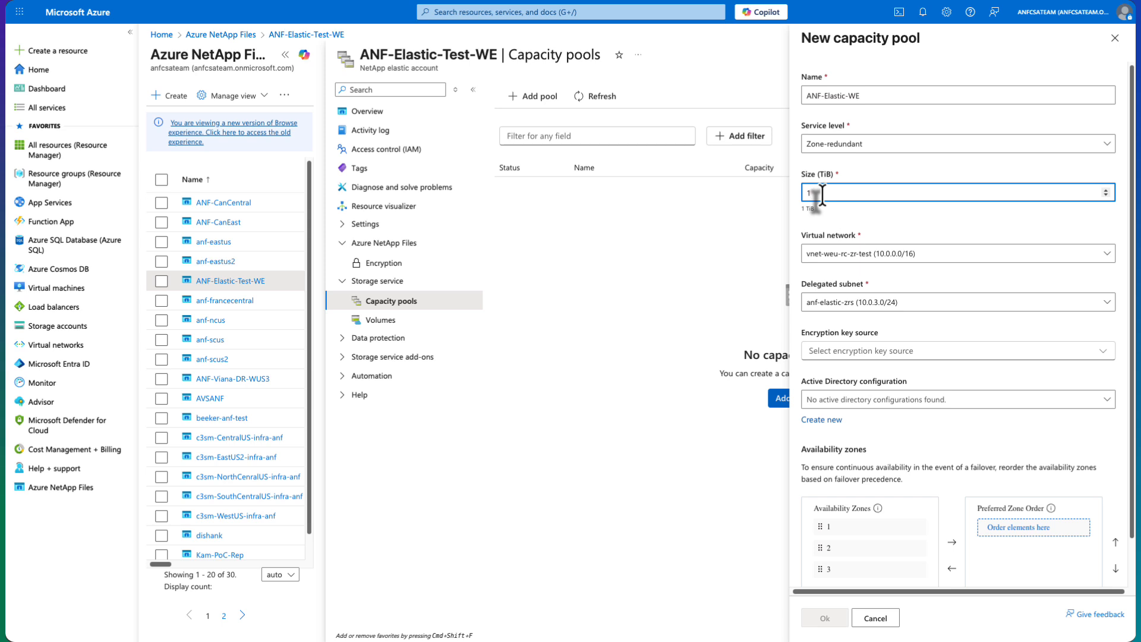
left_click(922, 257)
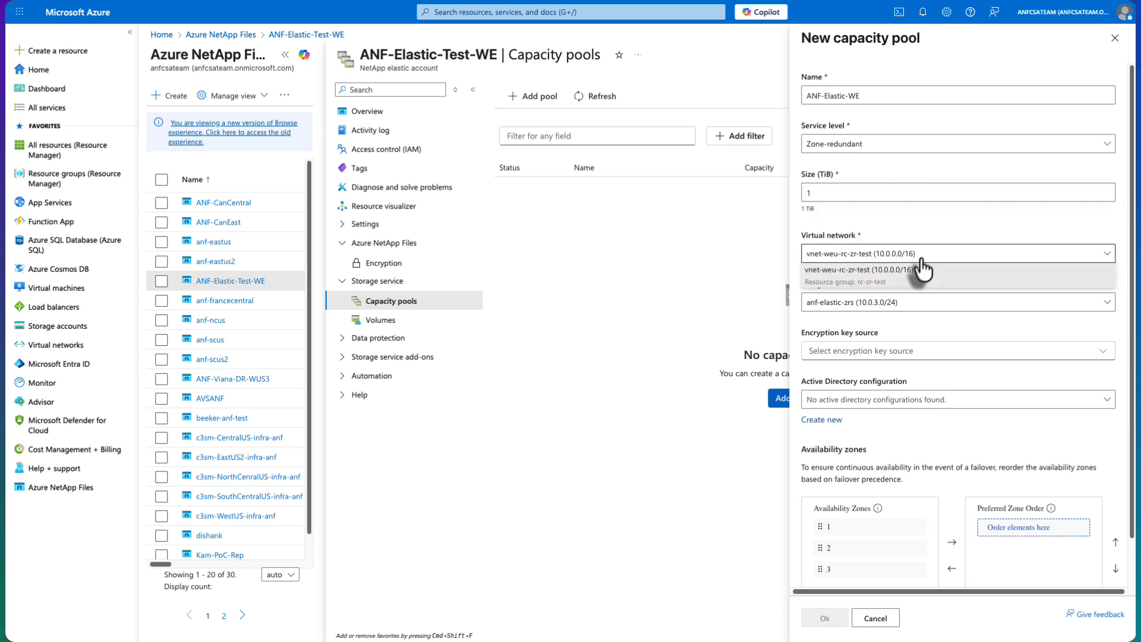
left_click(913, 286)
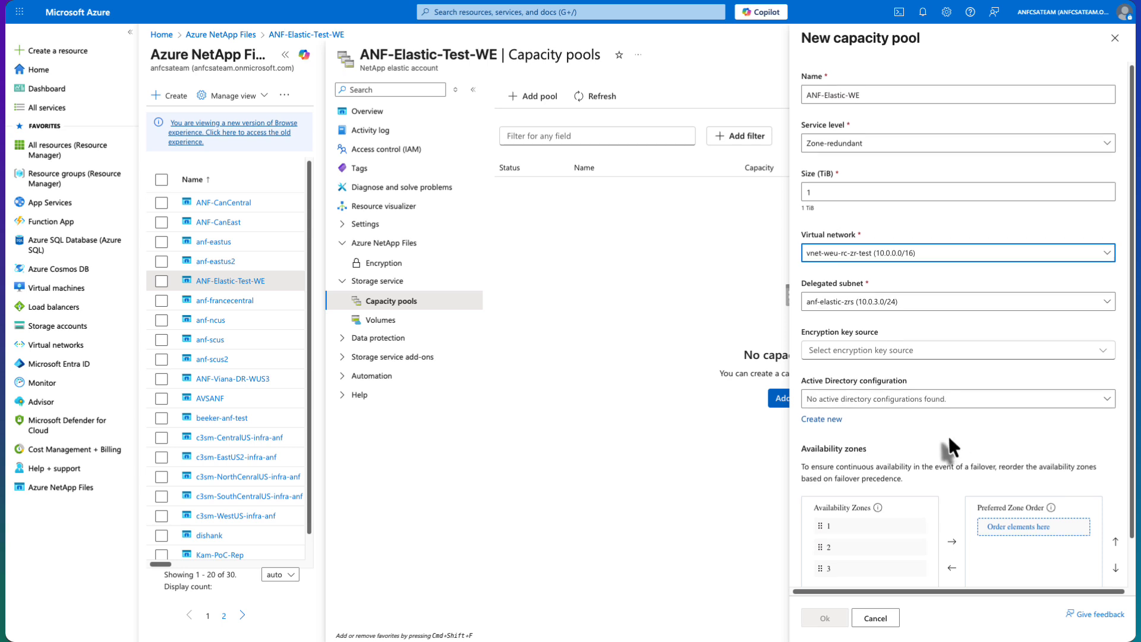
Arrange the preferred zone order as 1, 2, 3 with zone 1 as primary, and create the capacity pool
scroll(948, 436, "down", 1)
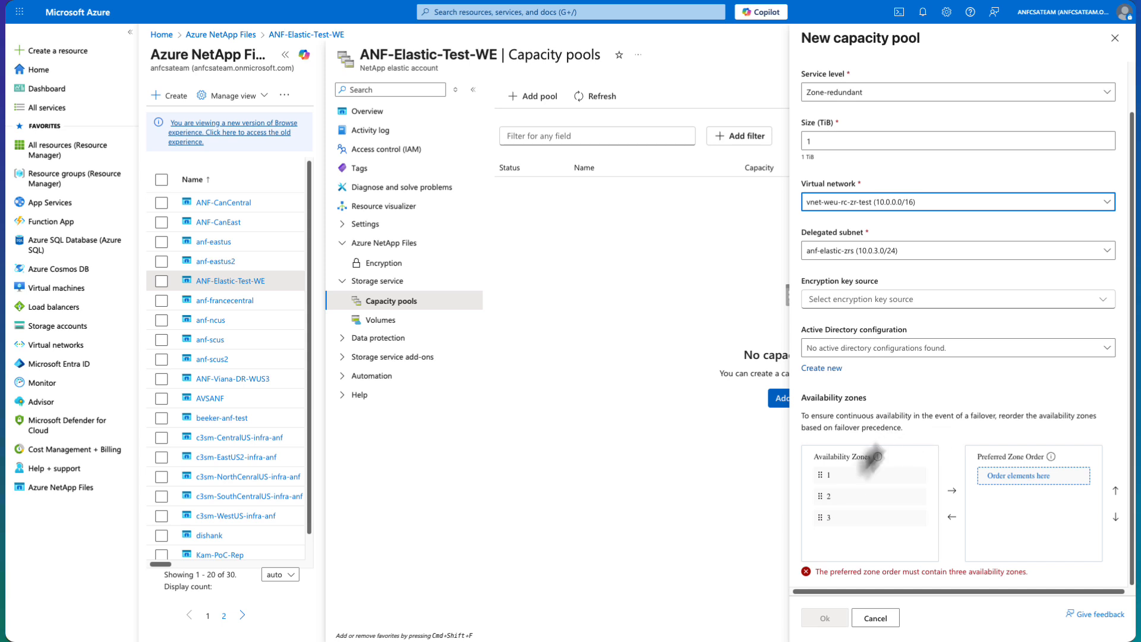
left_click(839, 482)
left_click_drag(840, 493, 1005, 514)
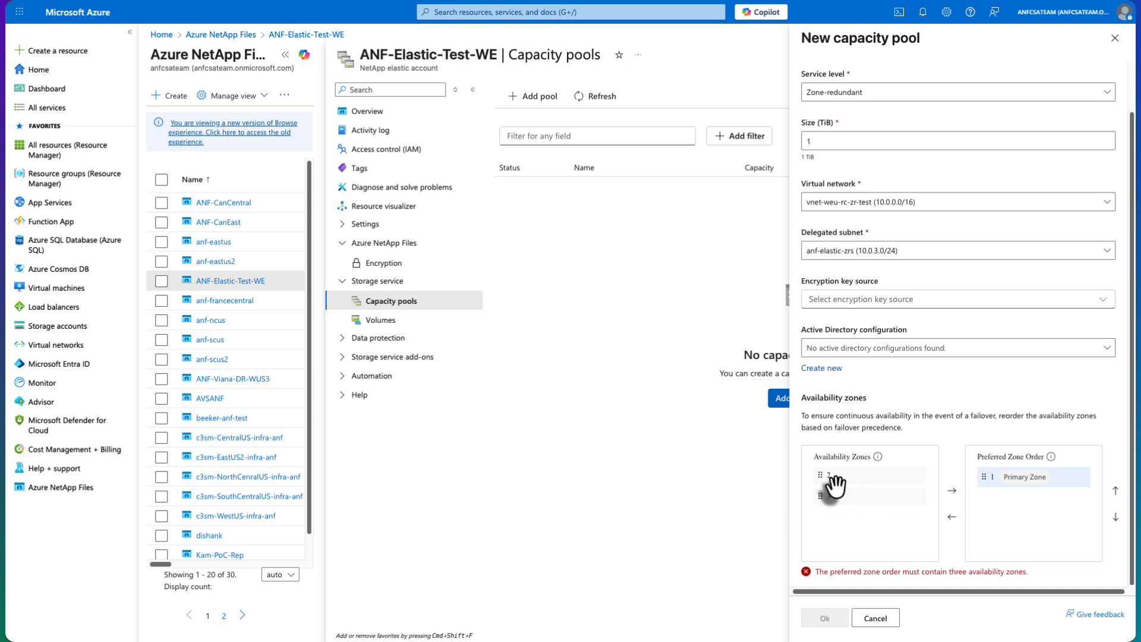
left_click_drag(823, 476, 1015, 516)
left_click_drag(880, 483, 1033, 535)
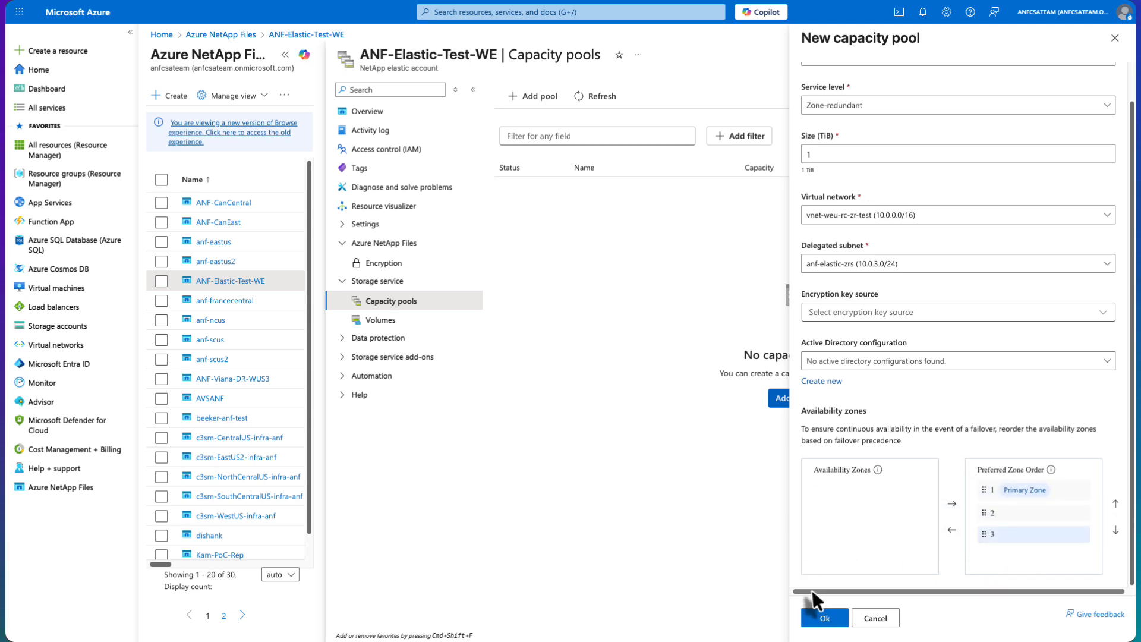
left_click(829, 623)
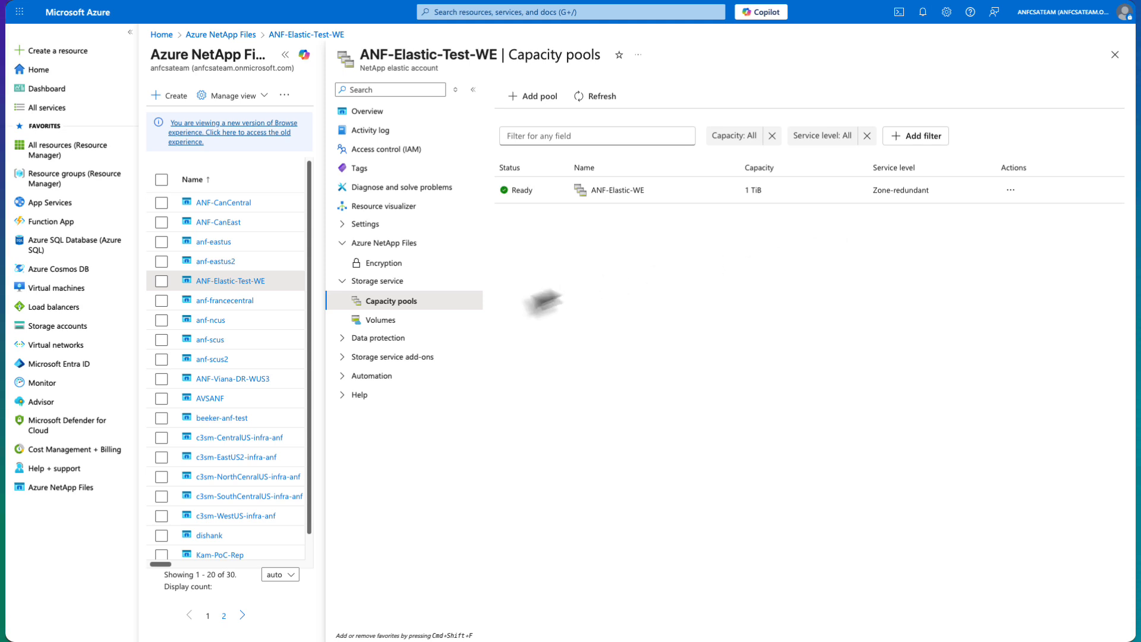
Start a new volume in the ANF-Elastic-WE capacity pool and name it nfstest1
left_click(393, 330)
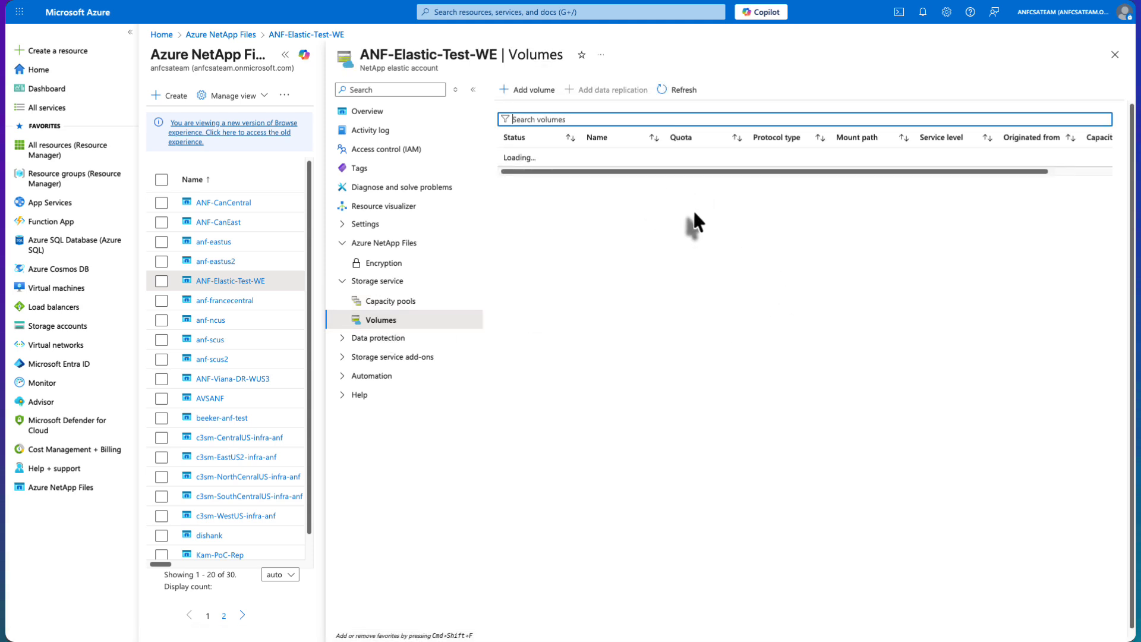
left_click(535, 92)
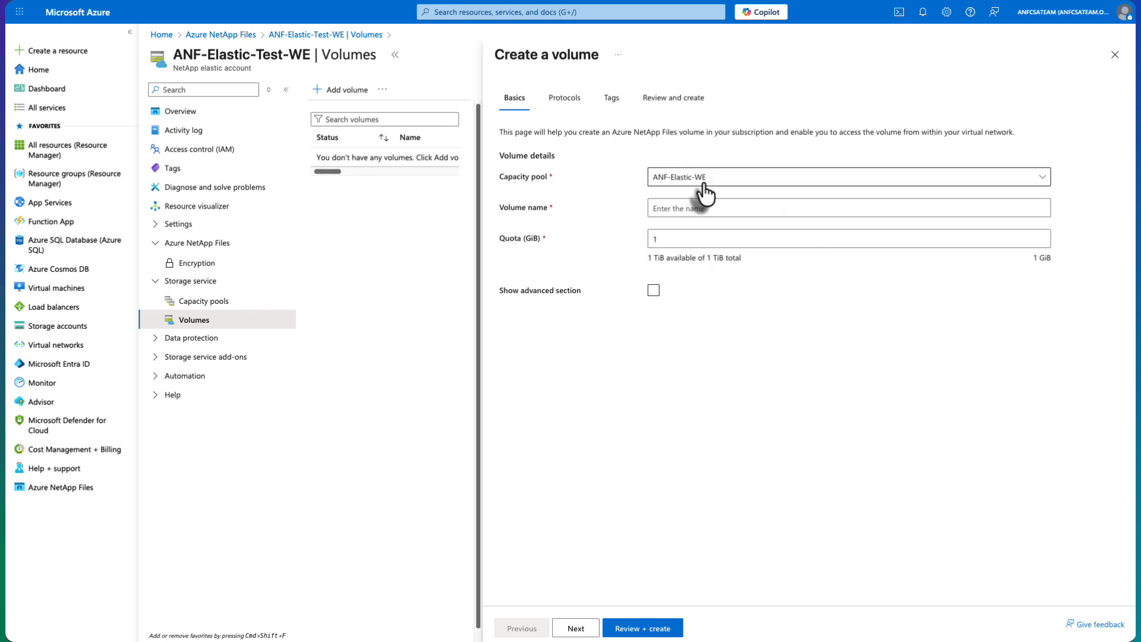
left_click(702, 209)
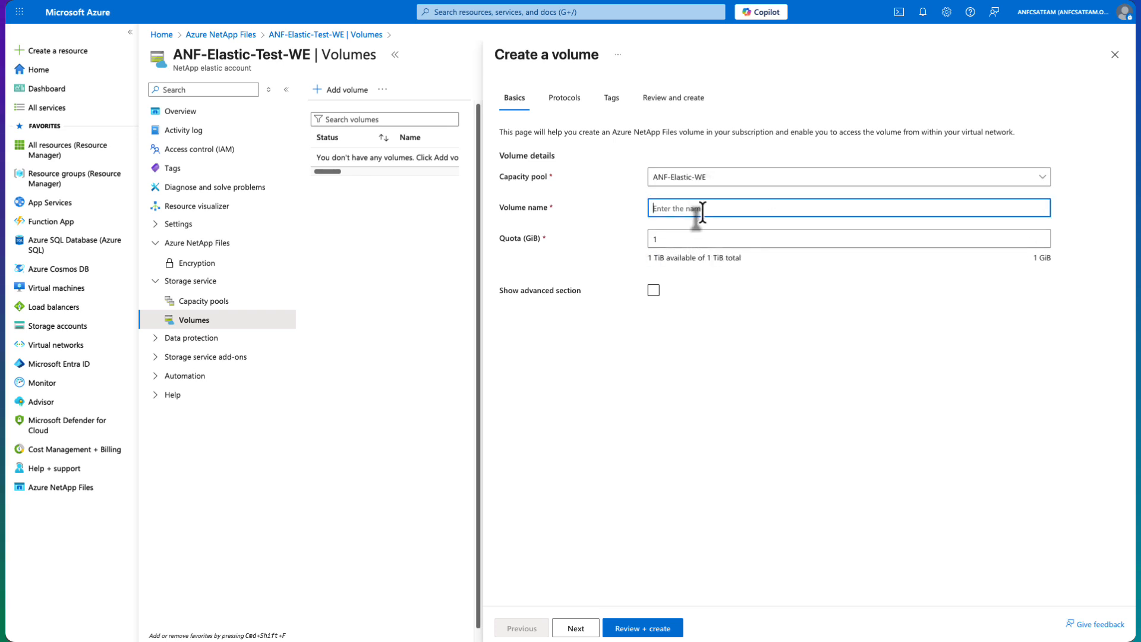
type("nfstest1")
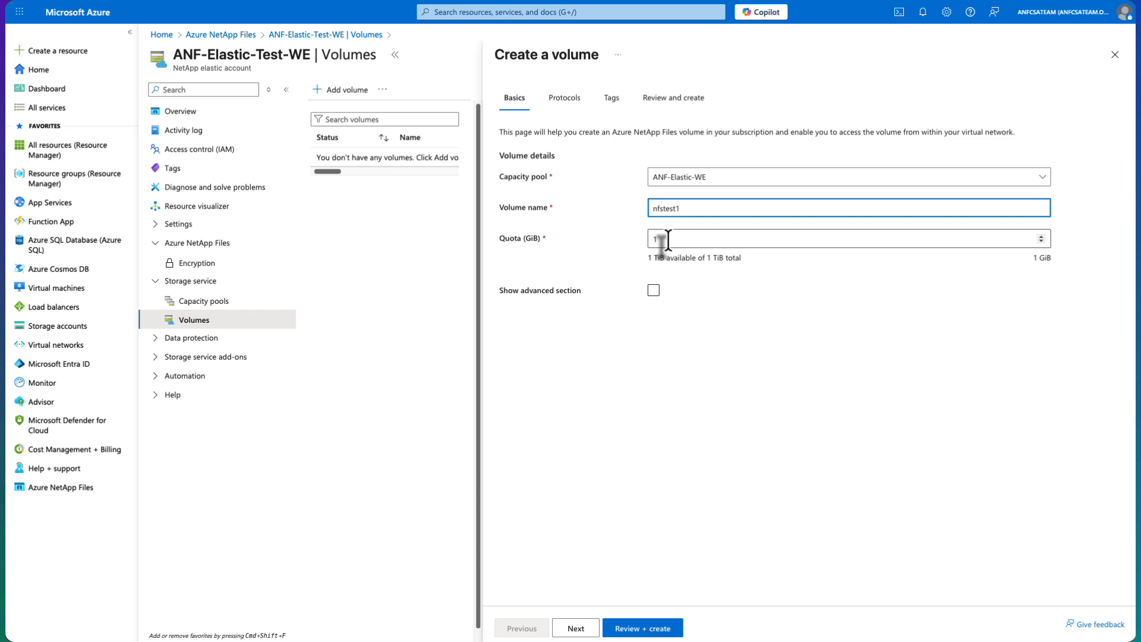
Accept the default NFSv3 protocol and export policy settings, add no tags, and create the nfstest1 volume
left_click(576, 628)
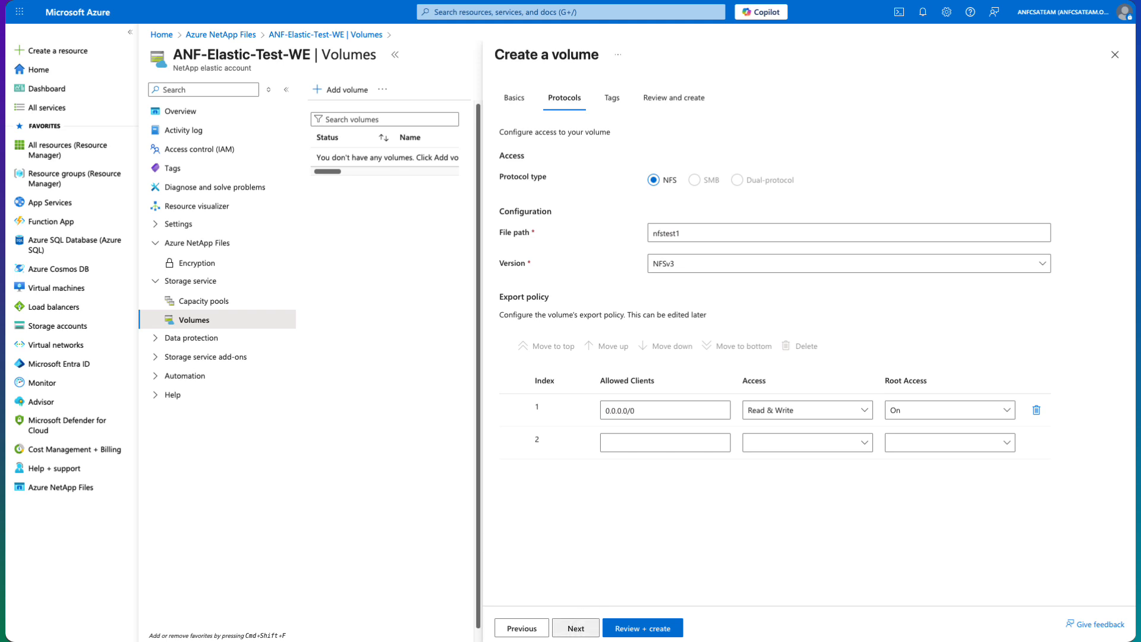
left_click(577, 630)
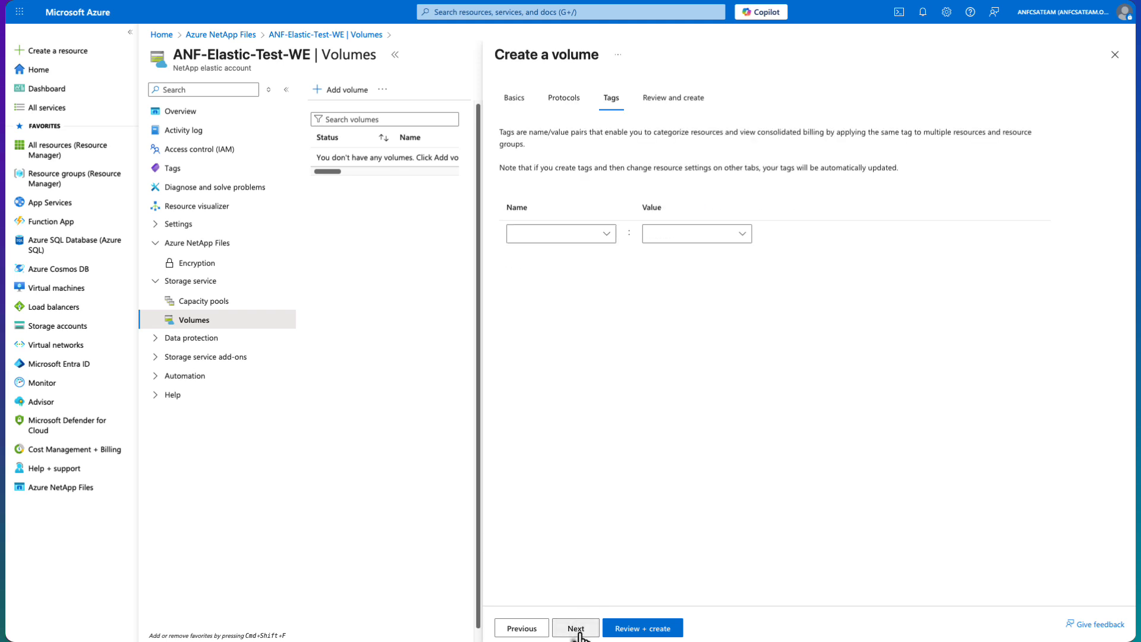
left_click(577, 630)
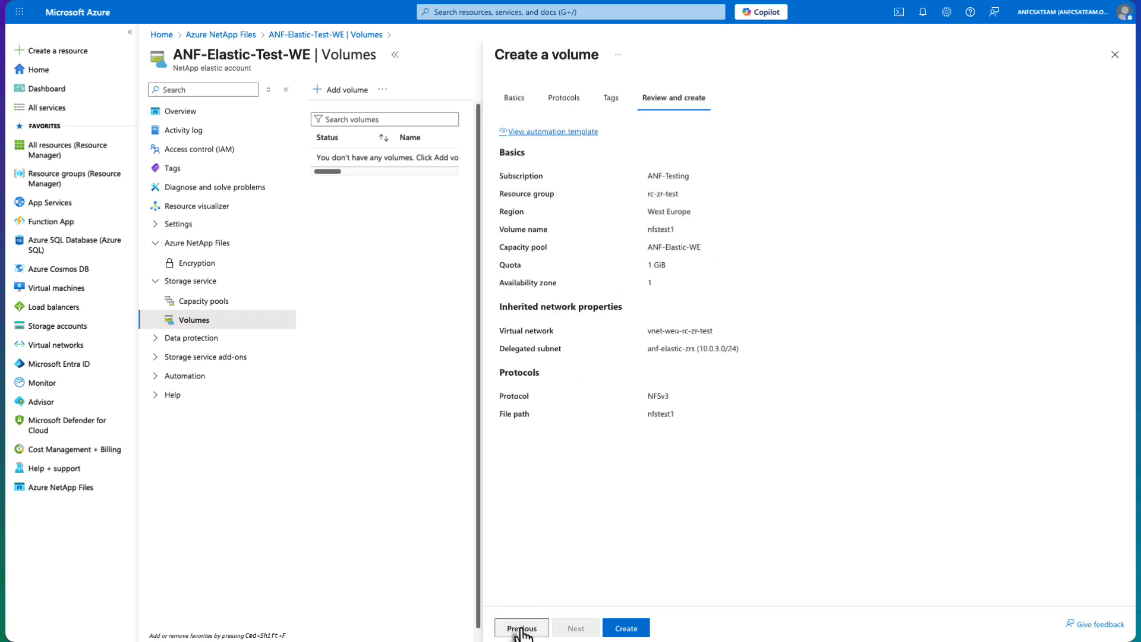
left_click(625, 627)
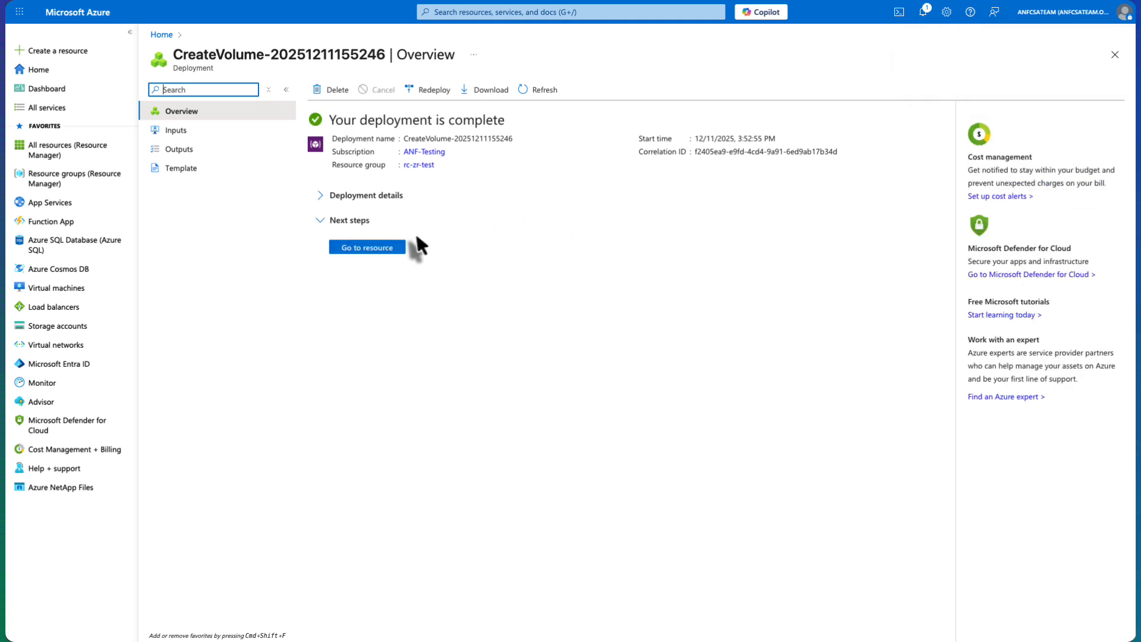
Go to the deployed volume resource and view the volumes list of the ANF-Elastic-Test-WE account
left_click(377, 248)
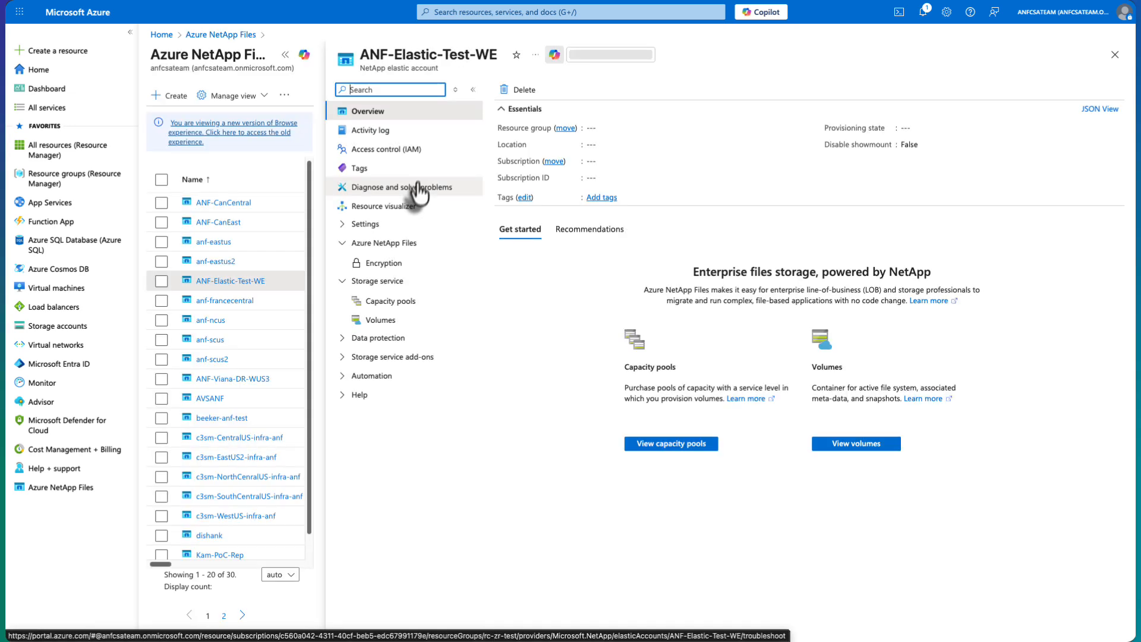
left_click(381, 280)
left_click(385, 320)
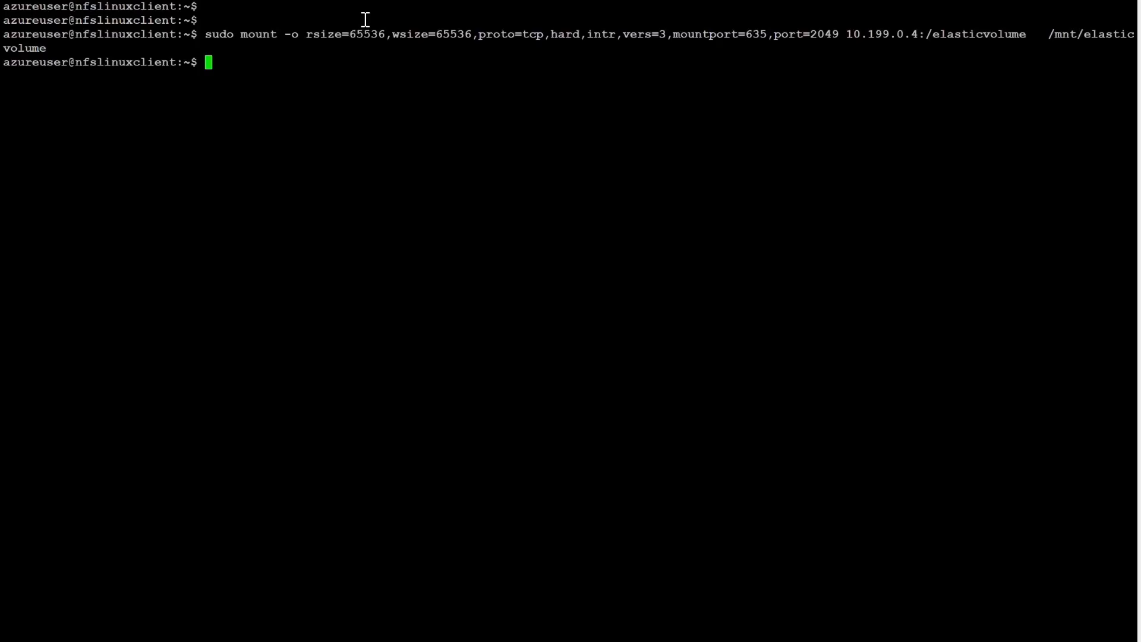
Switch to the nfslinuxclient terminal and run the ./testio.sh script with sudo
key("Return")
key("Return")
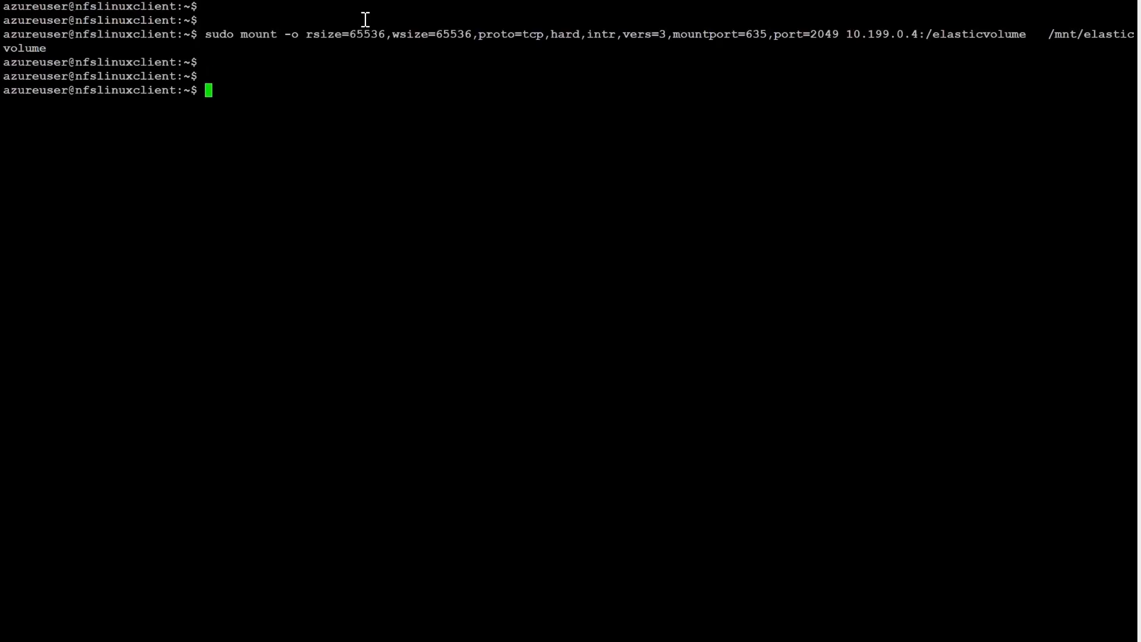
type("sudo ./testio.sh")
key("Return")
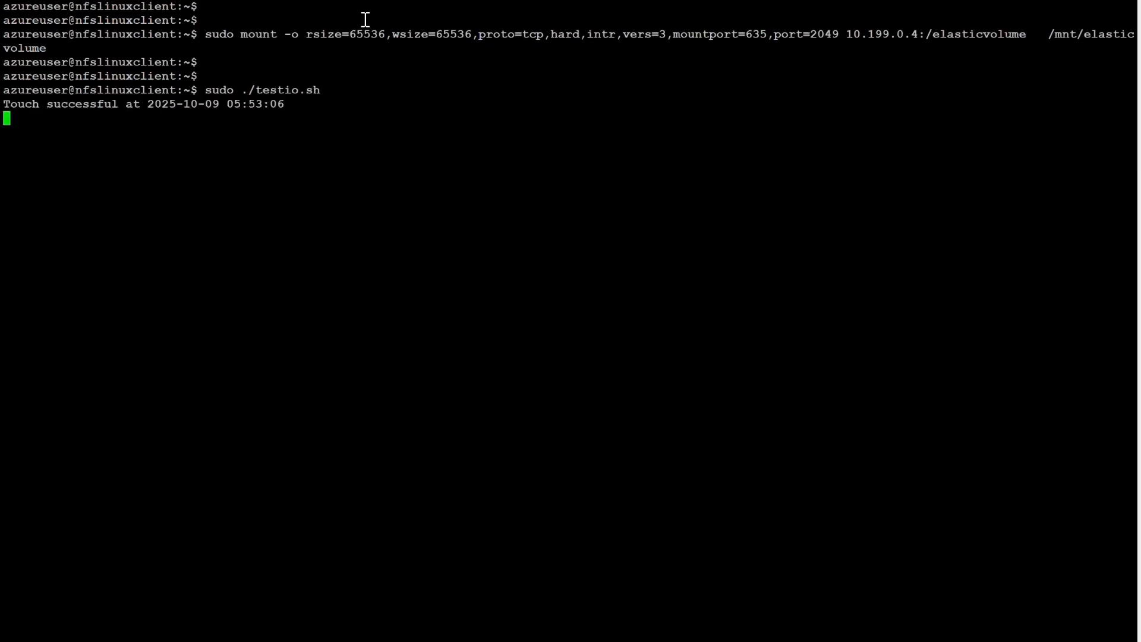